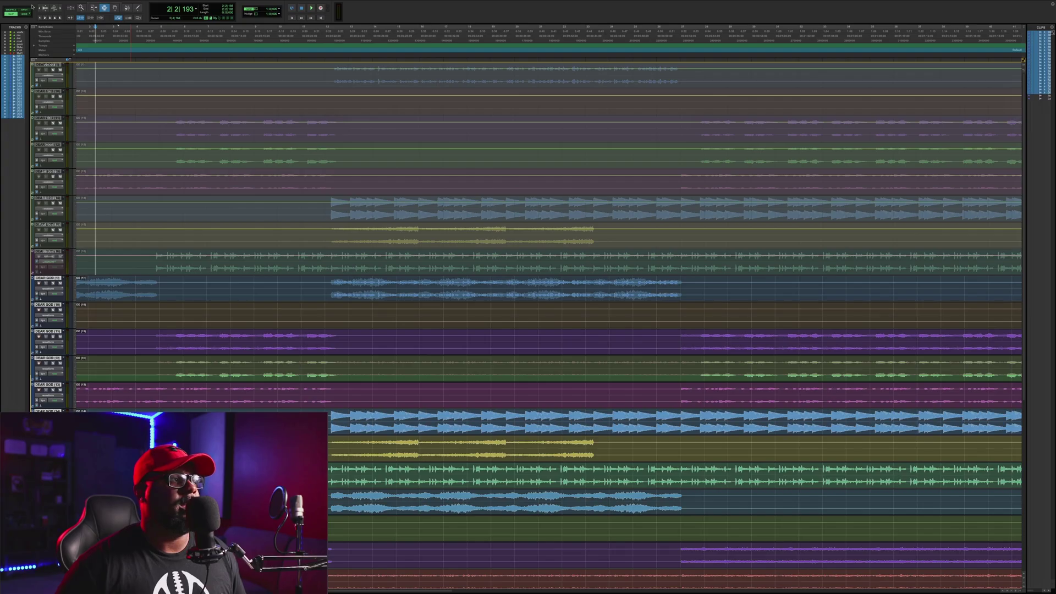
# Step: Scroll down through the empty template session's aux and Master tracks
pyautogui.scroll(-10, 139, 87)
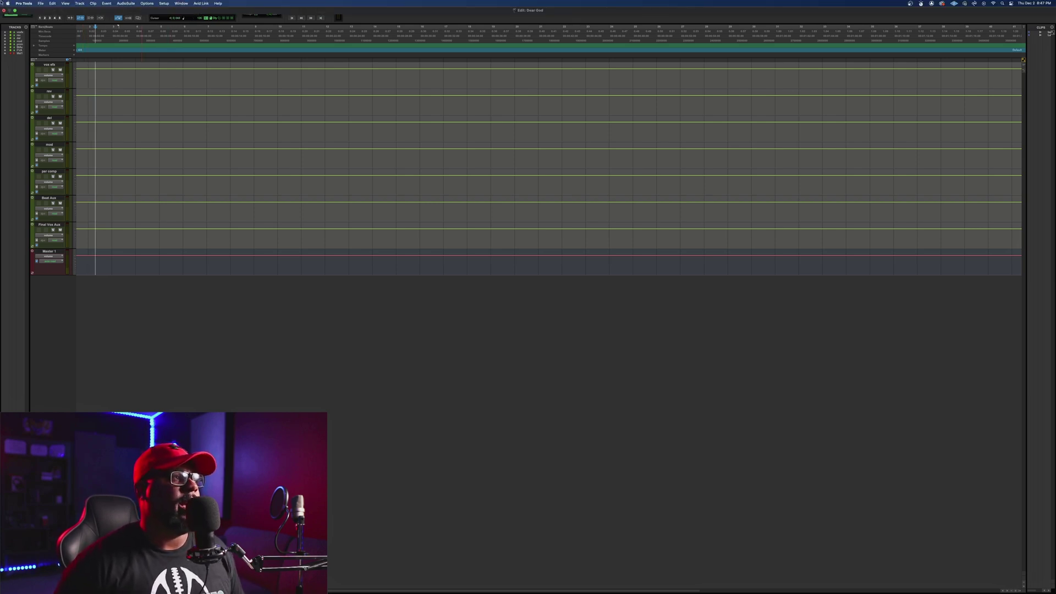
# Step: Open the Import Audio browser (Shift+Cmd+I) showing the three DEAR GOD .wav files
pyautogui.click(41, 4)
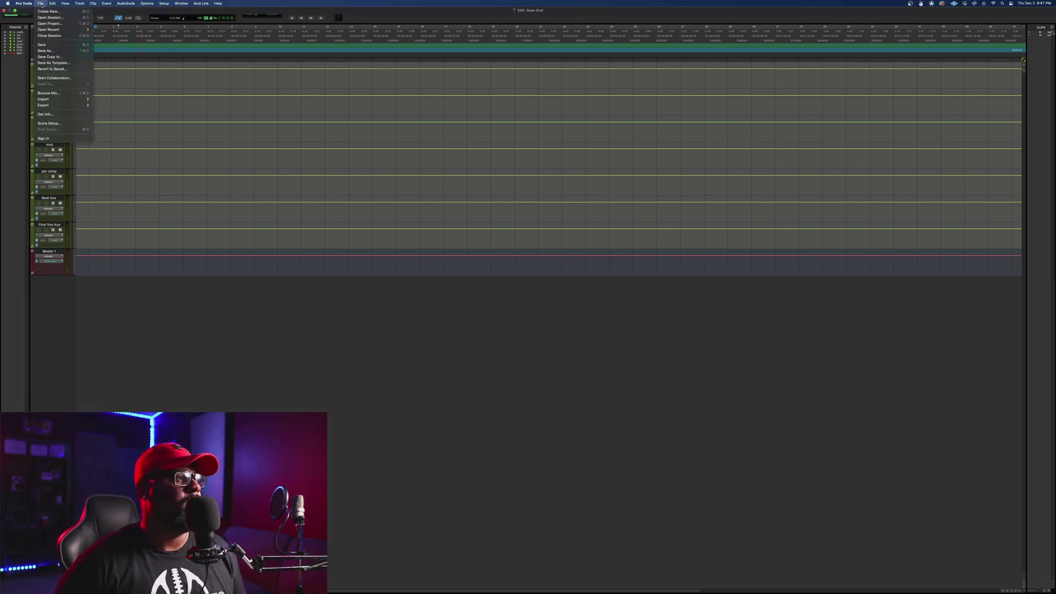
pyautogui.moveTo(72, 100)
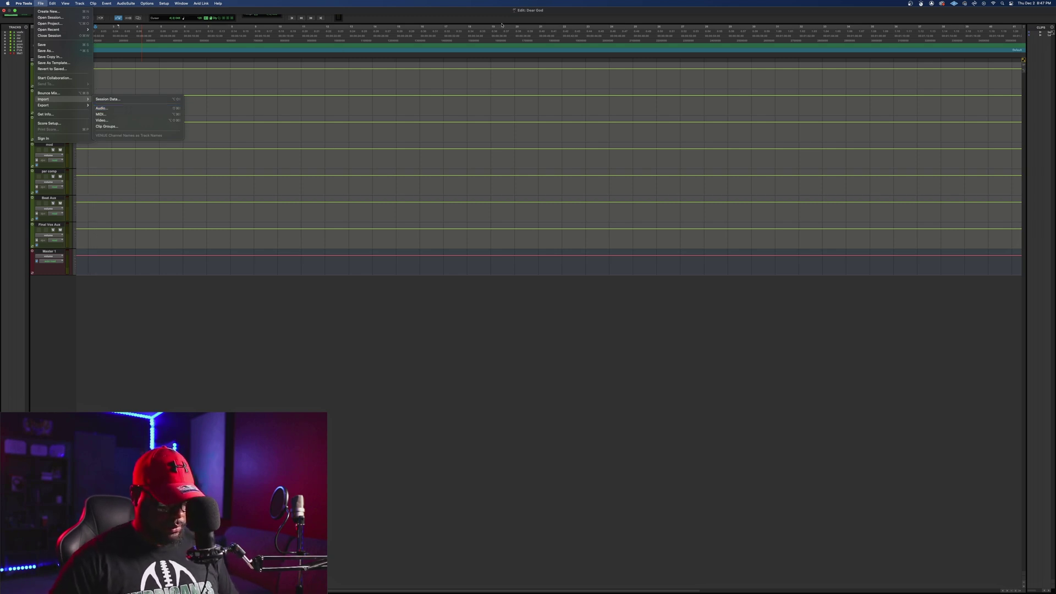
pyautogui.press('super+shift+i')
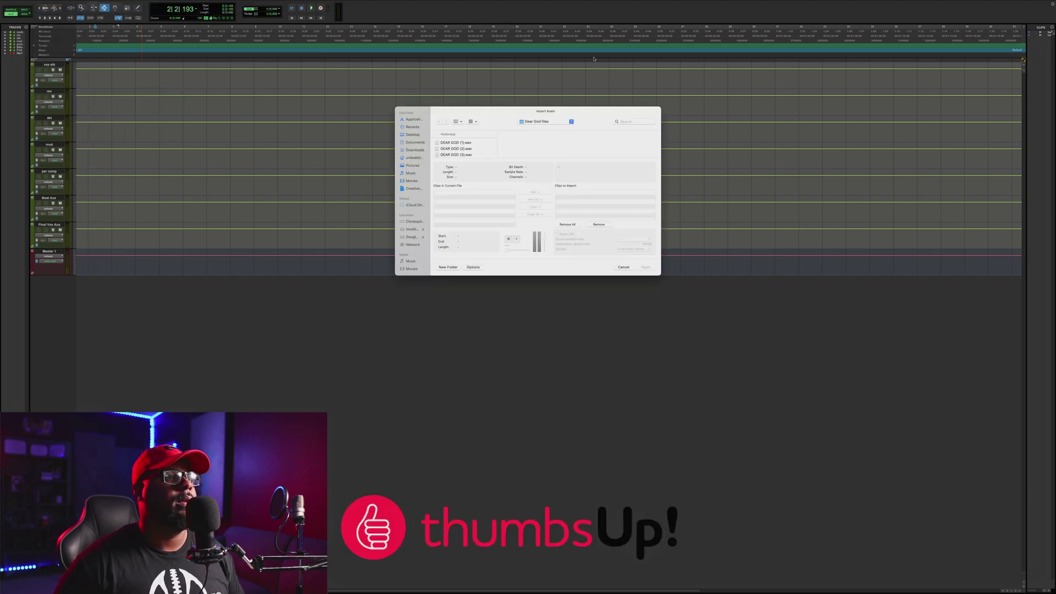
# Step: Browse the Import Audio dialog to Downloads, where the Dear God files folder sits
pyautogui.click(414, 149)
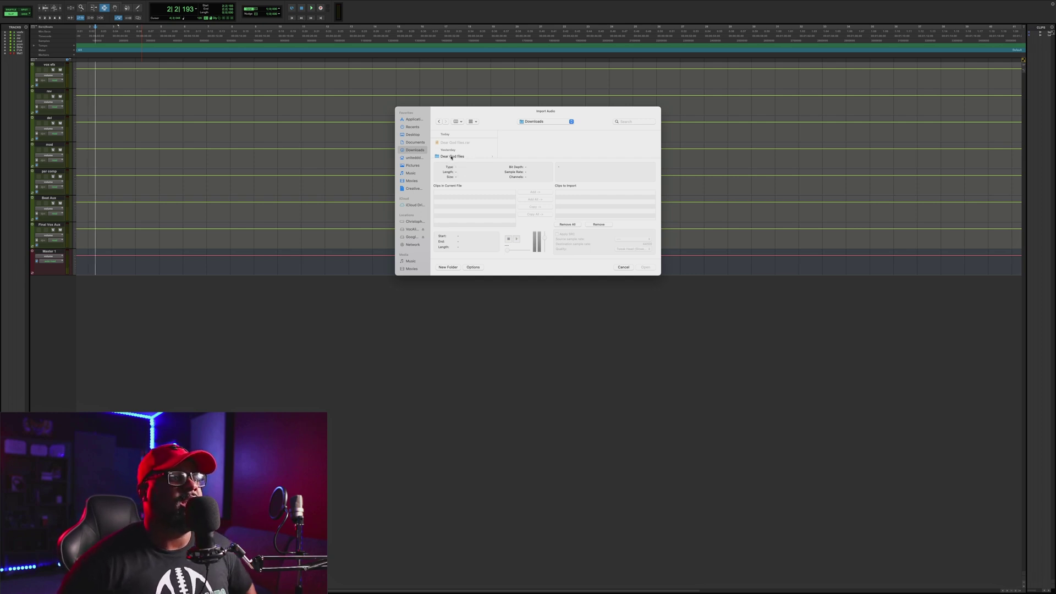
# Step: Open Dear God files, select all the wav files, then cancel without importing
pyautogui.click(451, 156)
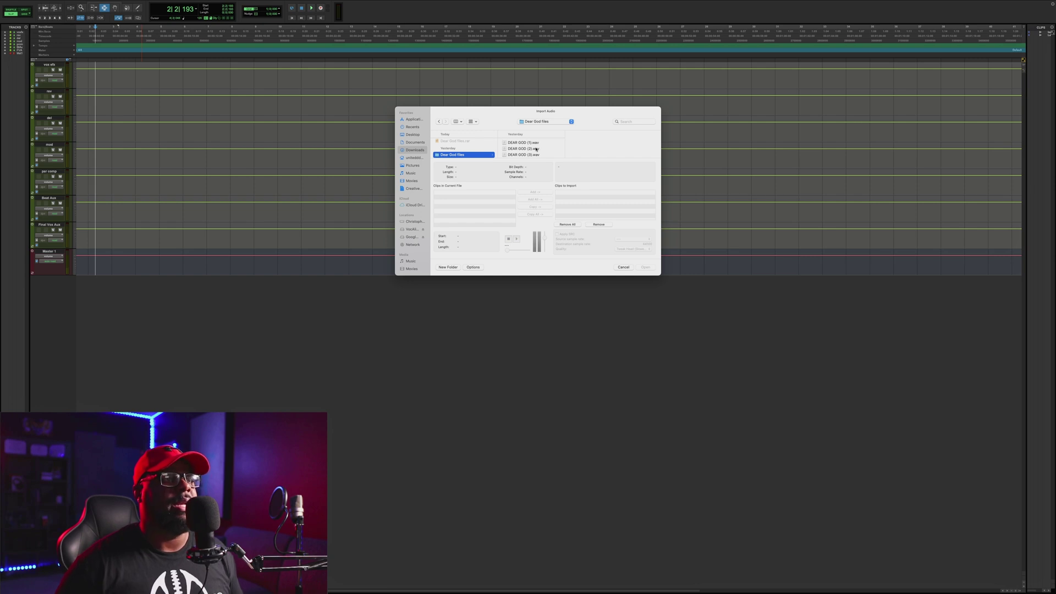
pyautogui.press('super+a')
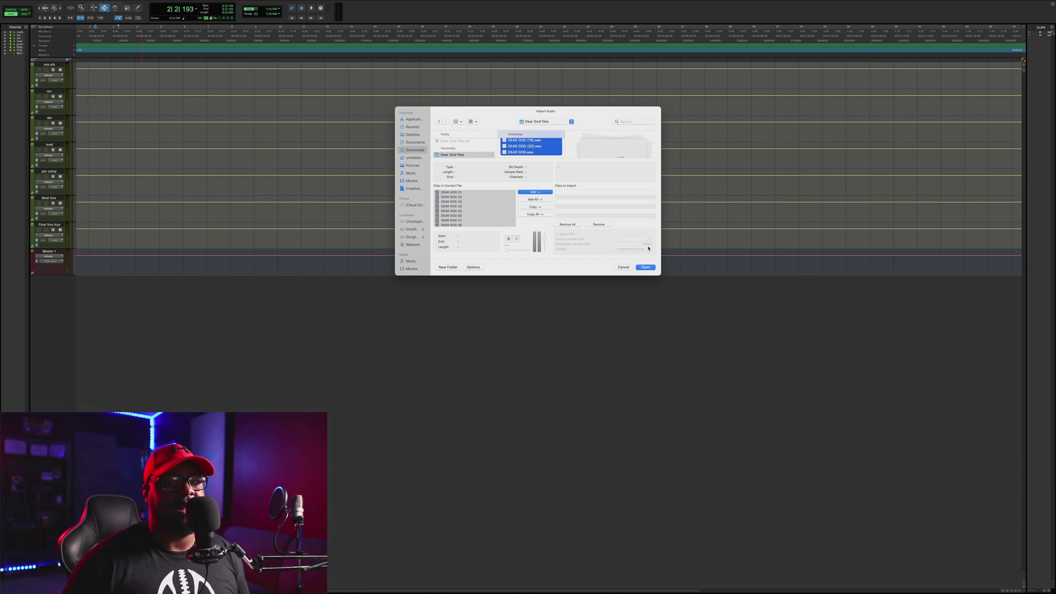
pyautogui.click(623, 267)
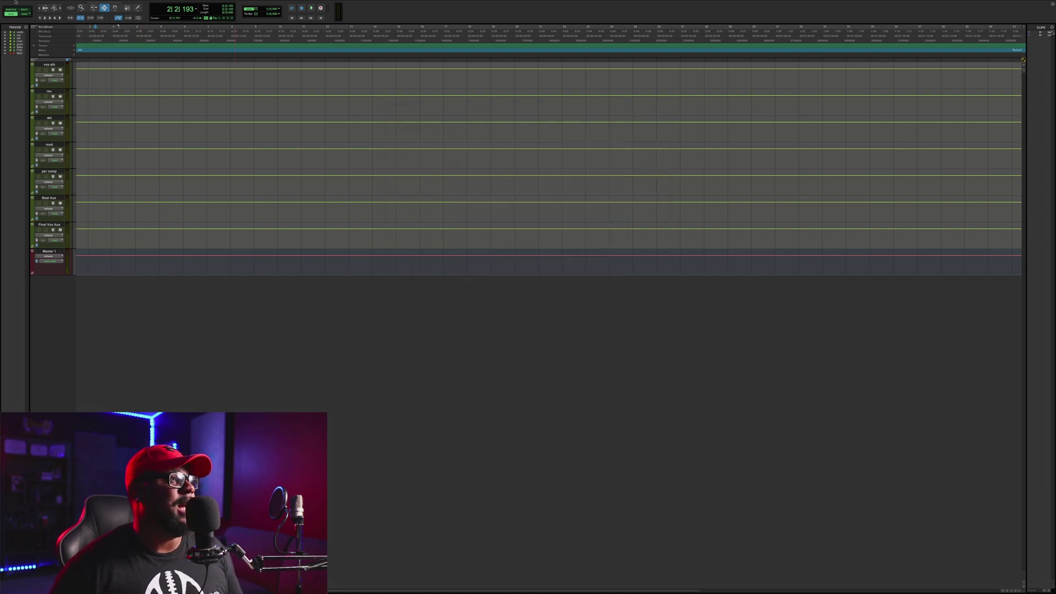
# Step: Open the new-session Dashboard from the File menu, with the UDE Basic Template listed
pyautogui.click(42, 4)
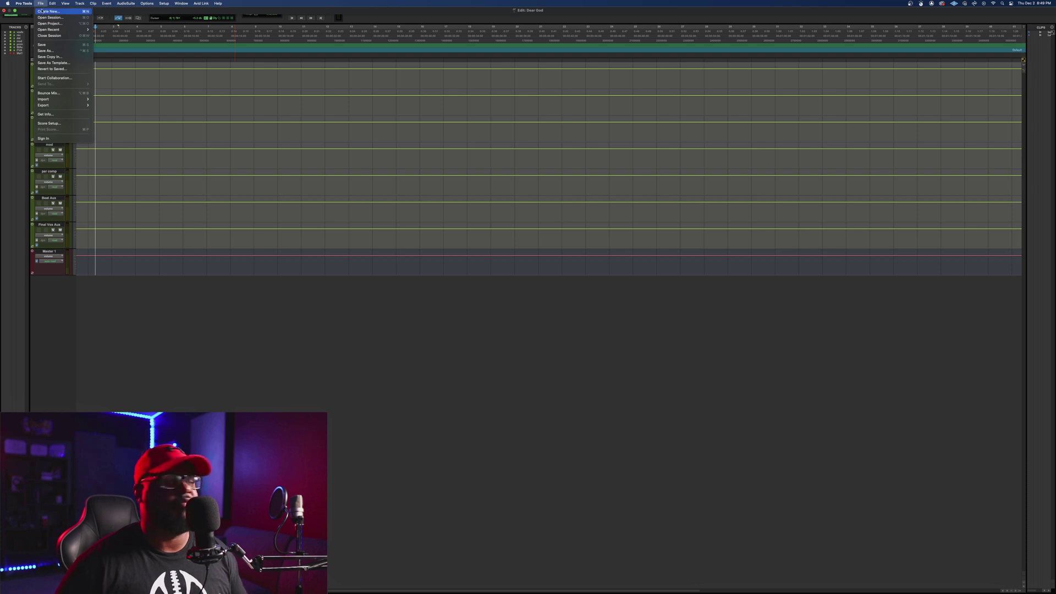
pyautogui.click(47, 11)
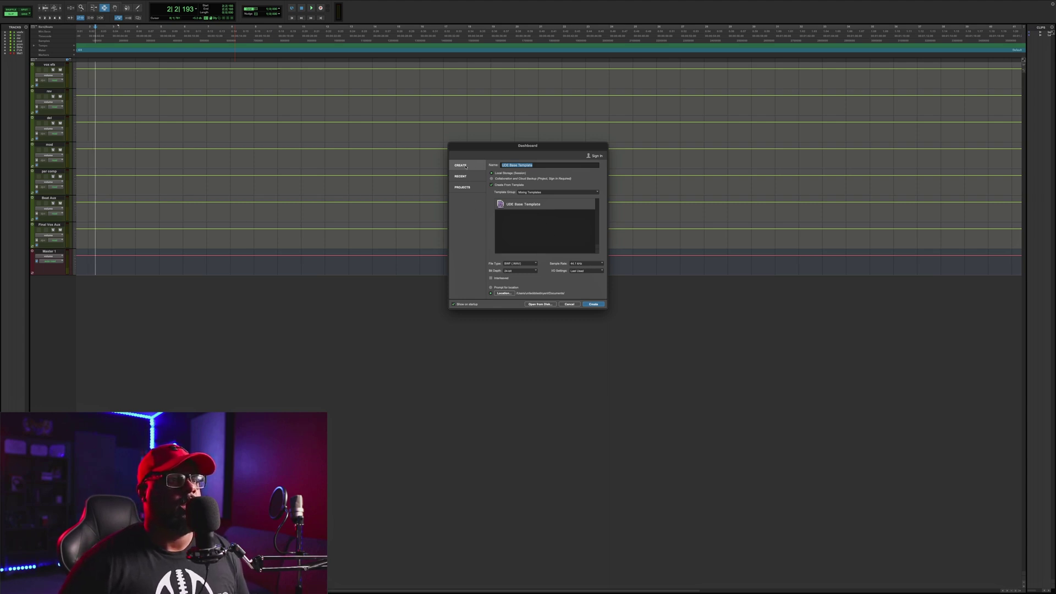
# Step: Untick Create From Template, confirm 44.1 kHz, 24-bit, BWF (.WAV), then cancel the Dashboard
pyautogui.click(491, 185)
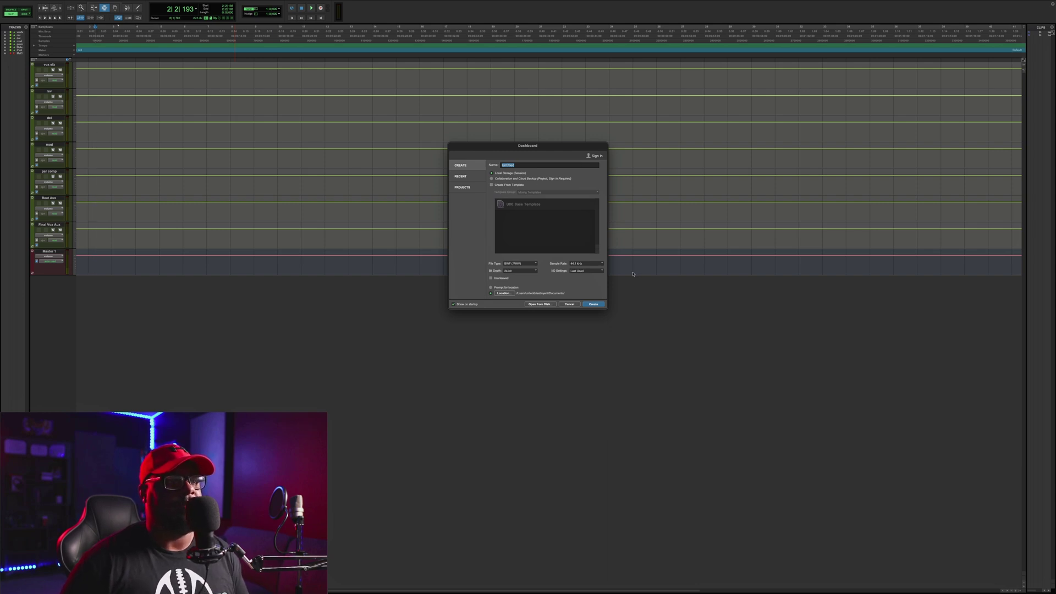
pyautogui.click(584, 264)
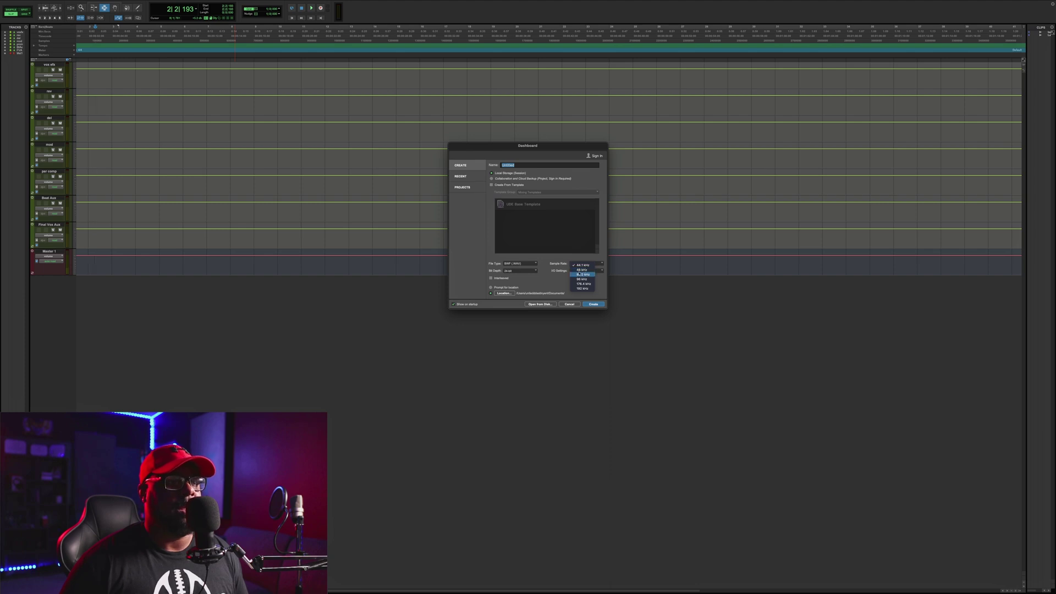
pyautogui.click(532, 272)
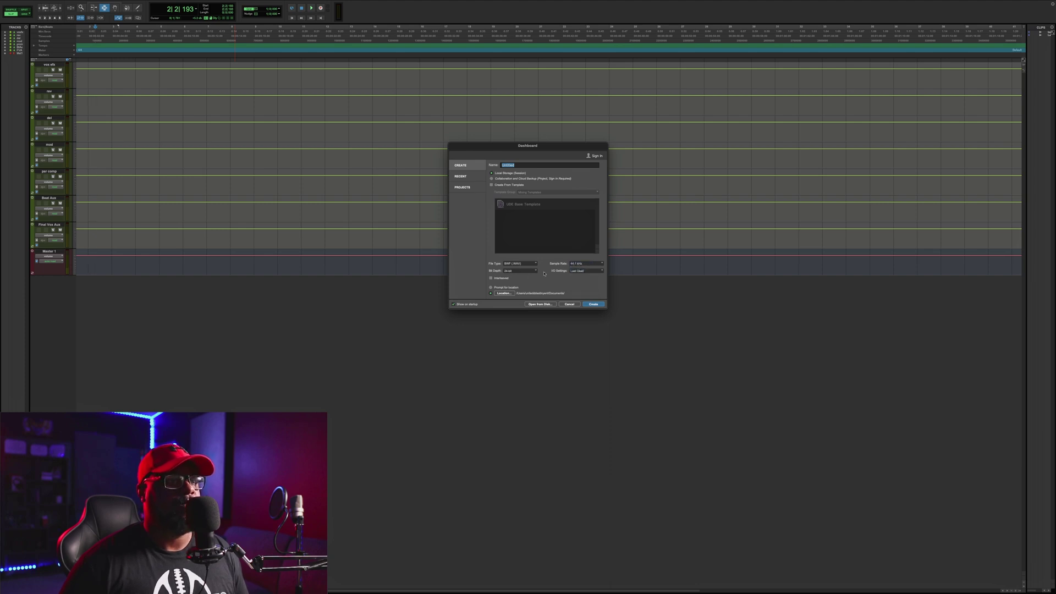
pyautogui.click(532, 271)
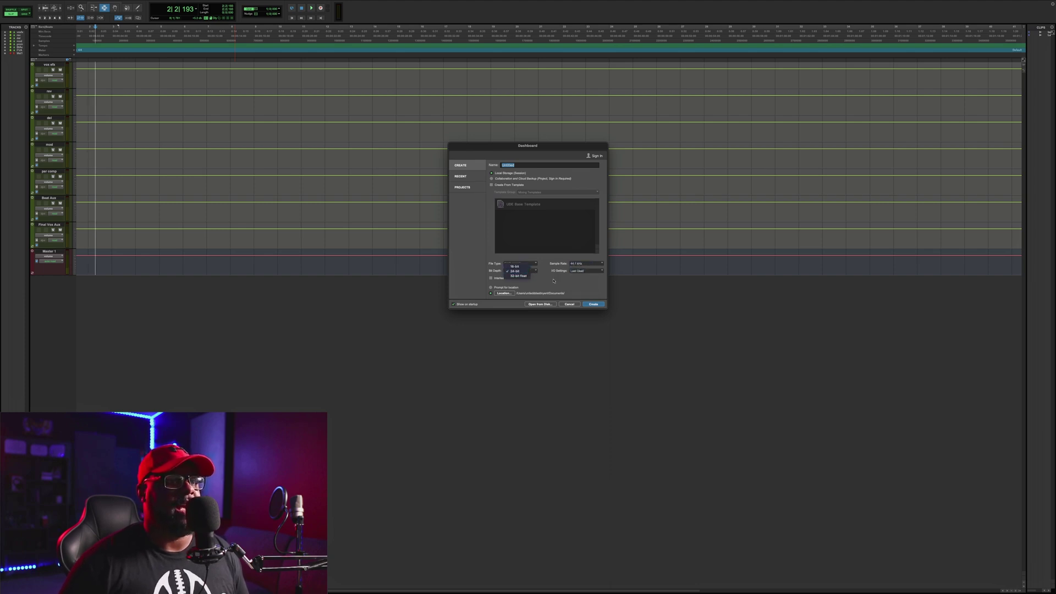
pyautogui.click(556, 280)
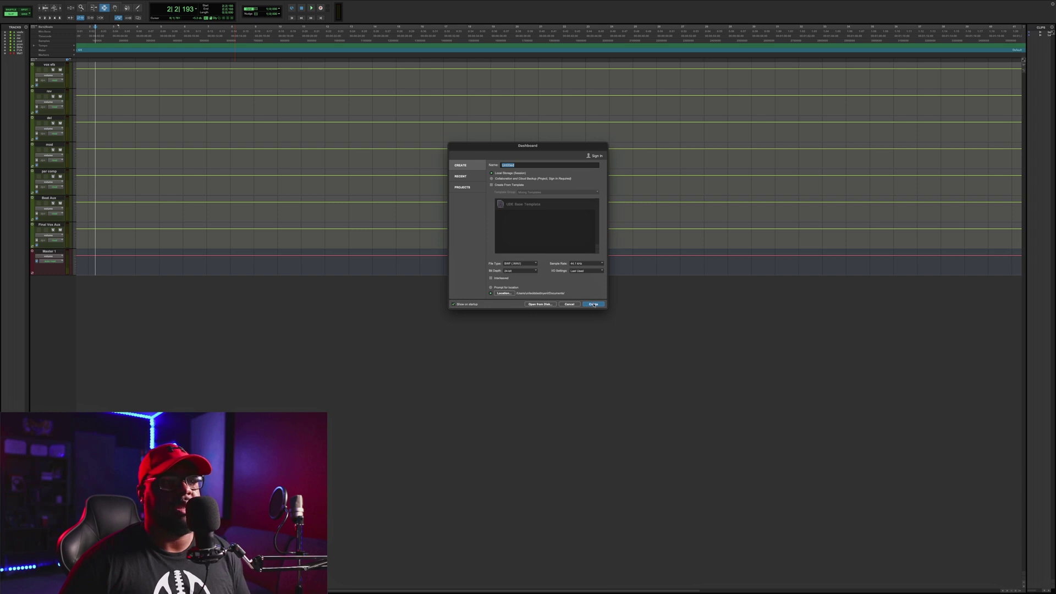
pyautogui.click(530, 264)
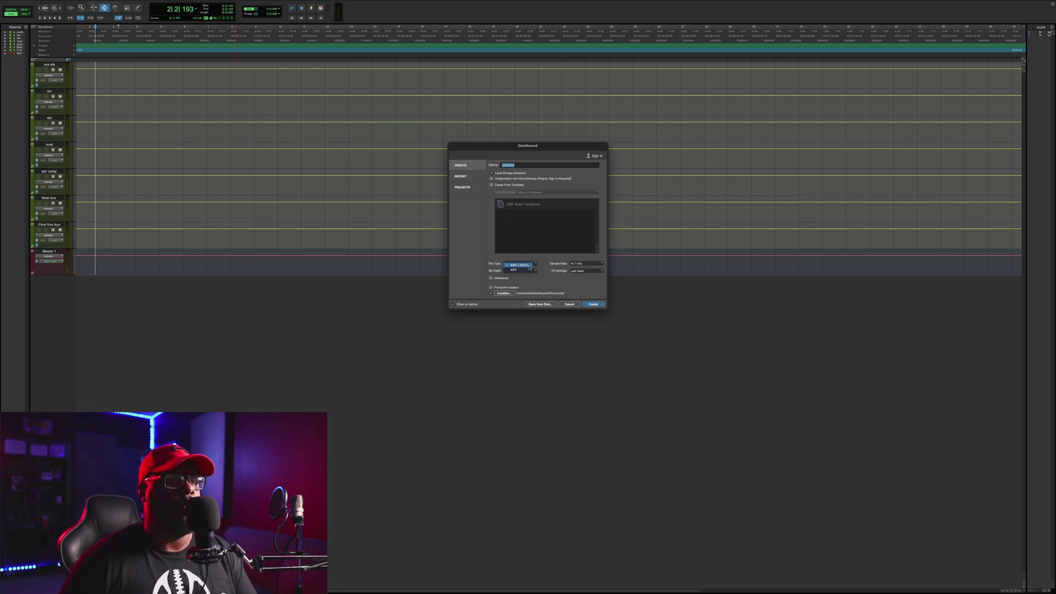
pyautogui.click(528, 266)
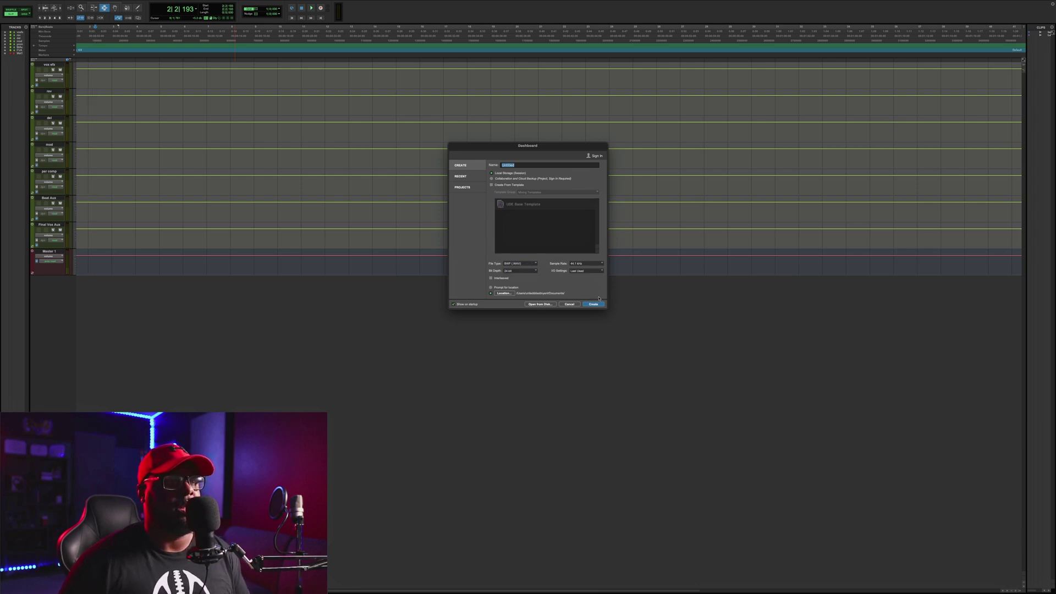
pyautogui.click(569, 304)
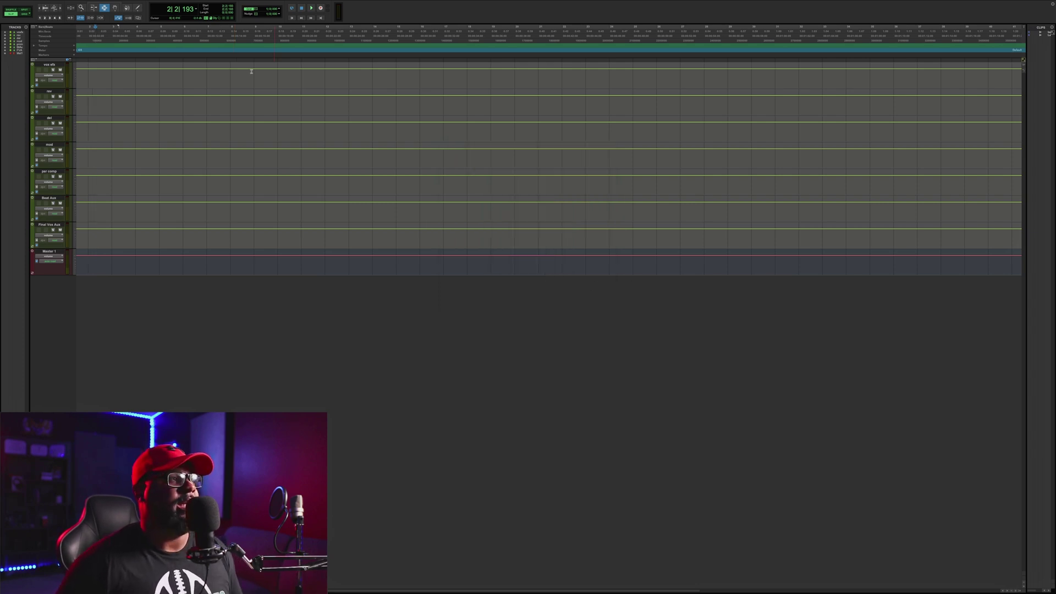
# Step: Queue every DEAR GOD wav file from Downloads > Dear God files for import
pyautogui.moveTo(54, 2)
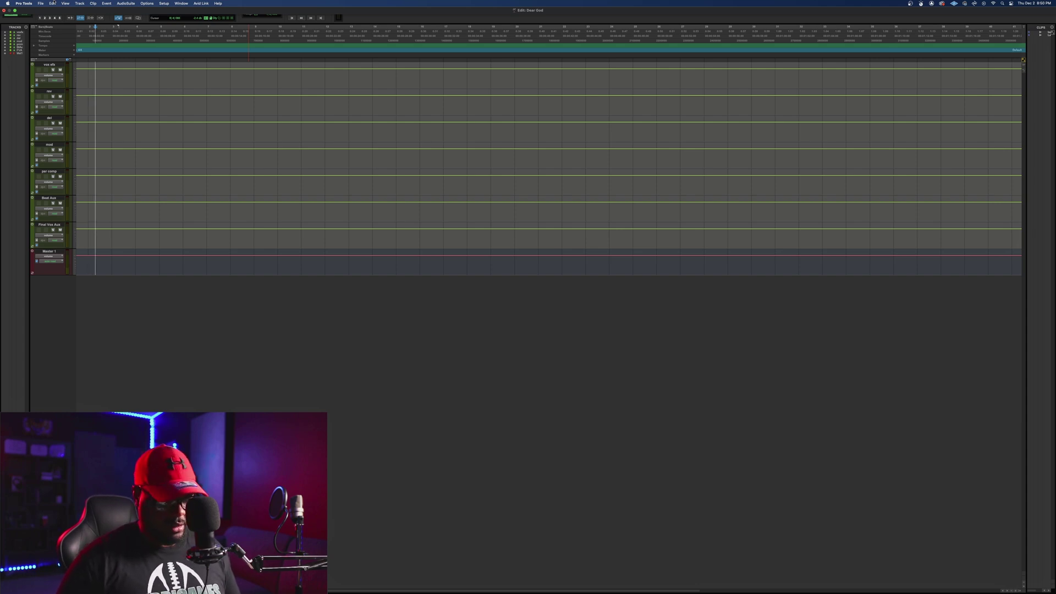
pyautogui.press('super+shift+i')
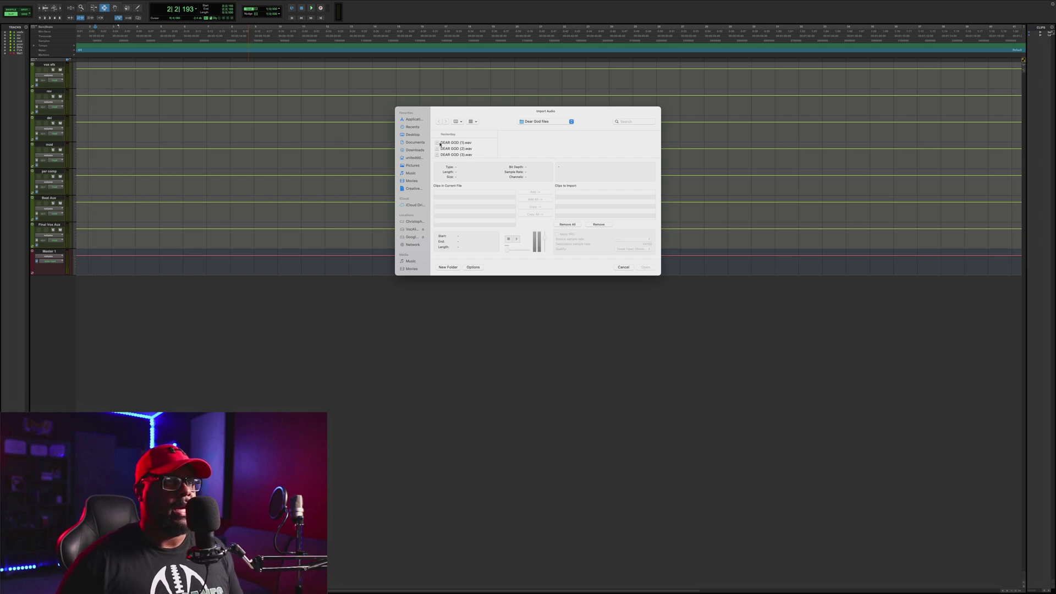
pyautogui.click(415, 150)
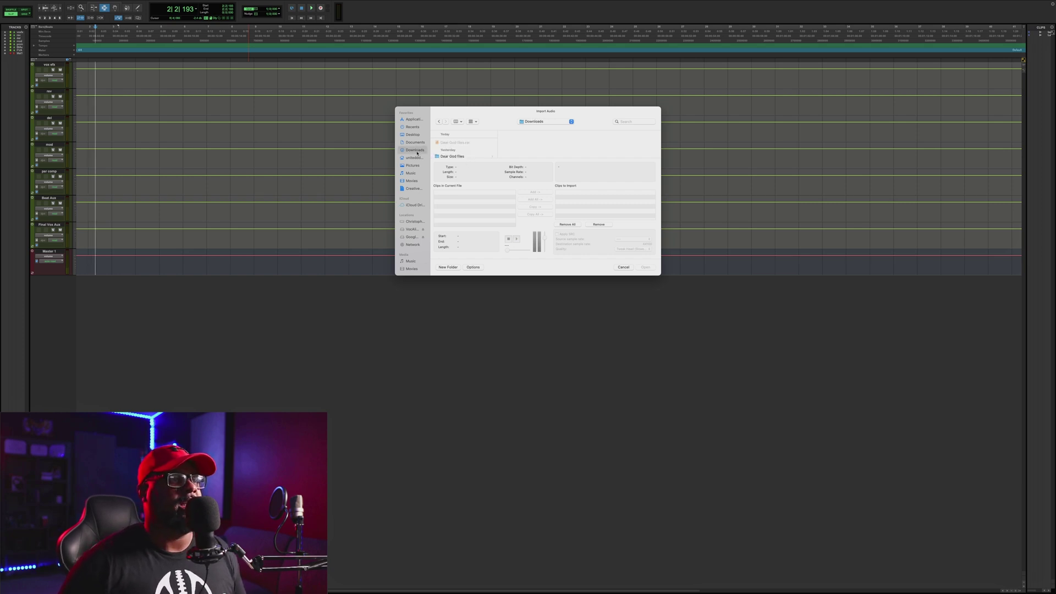
pyautogui.click(452, 156)
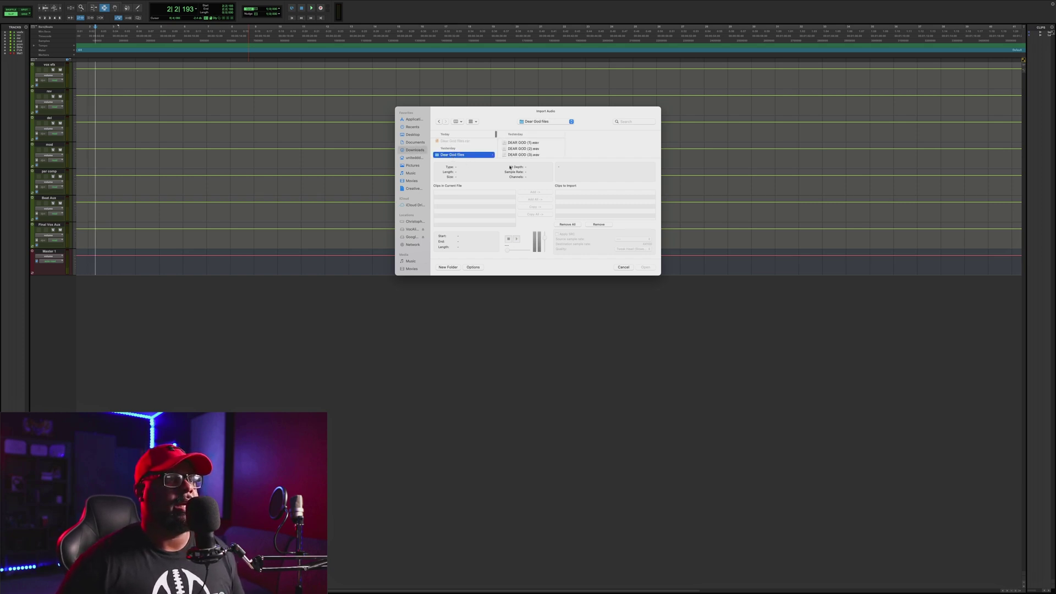
pyautogui.press('super+a')
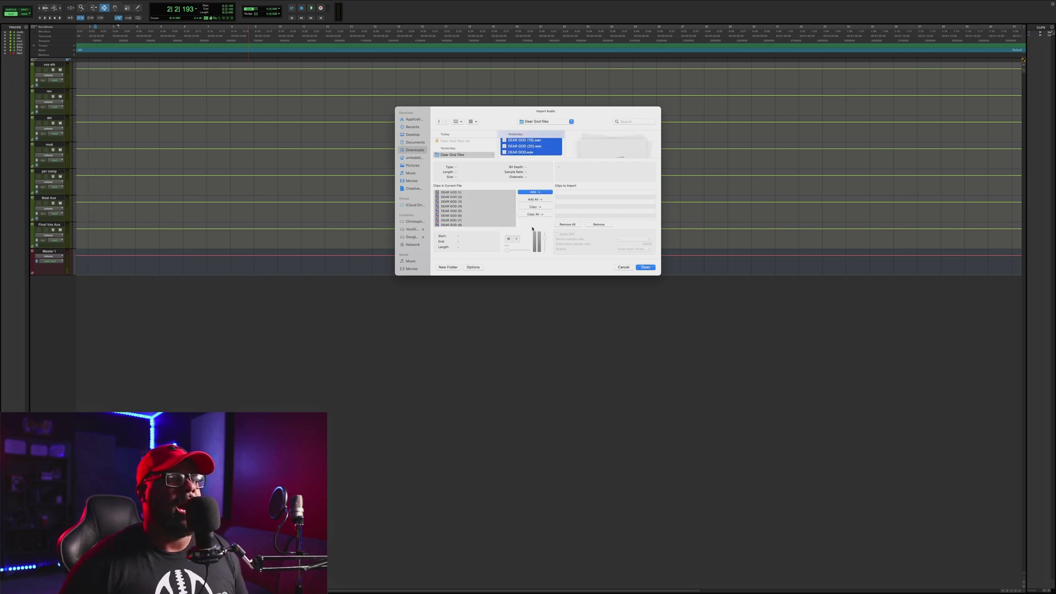
pyautogui.click(538, 192)
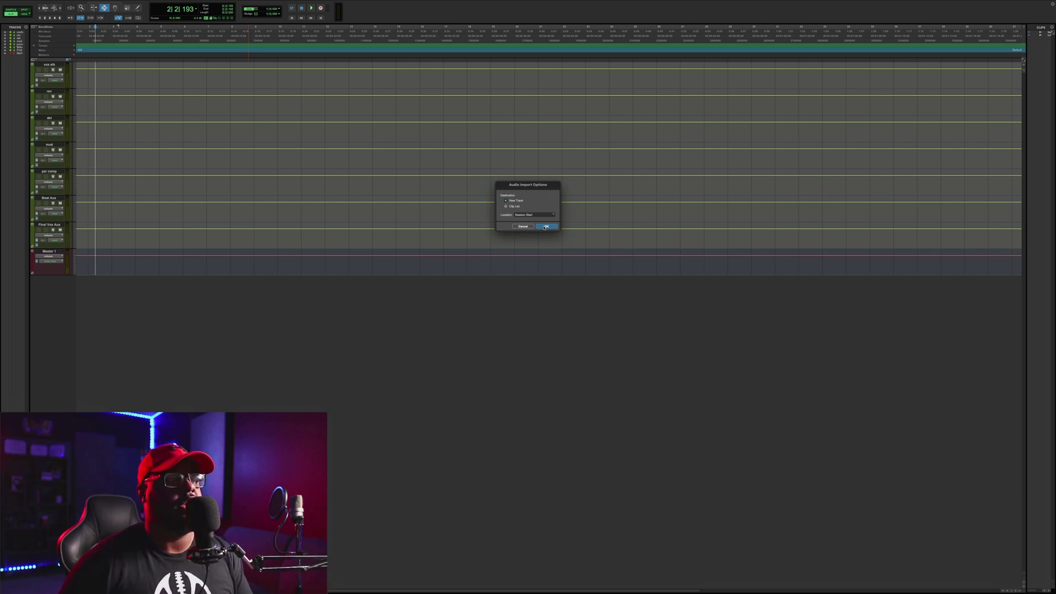
# Step: Import the queued clips as new tracks at Session Start and scroll through them
pyautogui.click(544, 226)
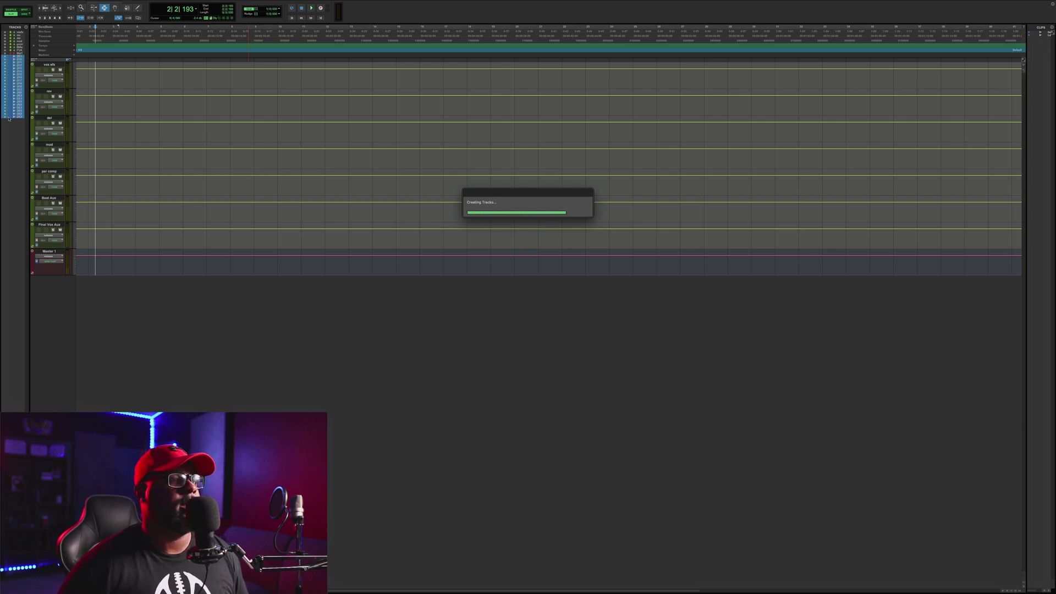
pyautogui.scroll(-3, 244, 158)
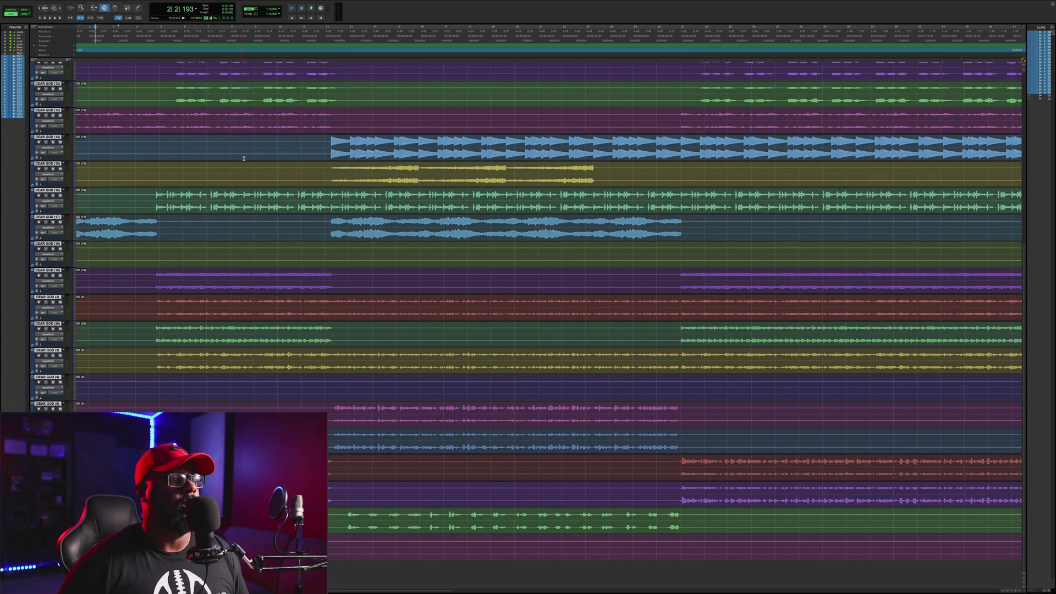
pyautogui.scroll(10, 244, 158)
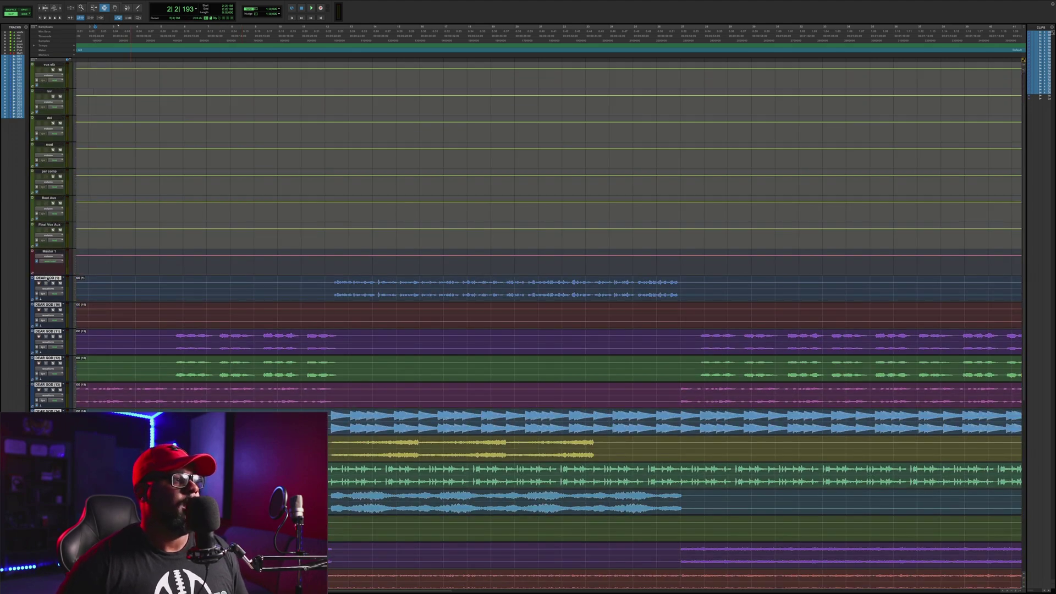
pyautogui.scroll(-8, 48, 278)
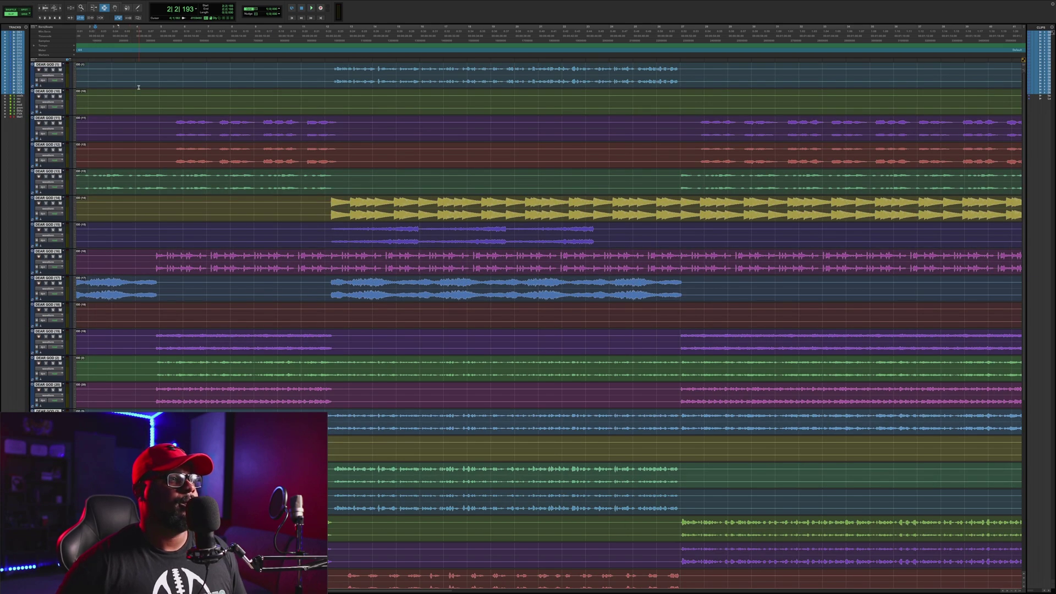
pyautogui.scroll(-10, 139, 87)
pyautogui.scroll(10, 139, 86)
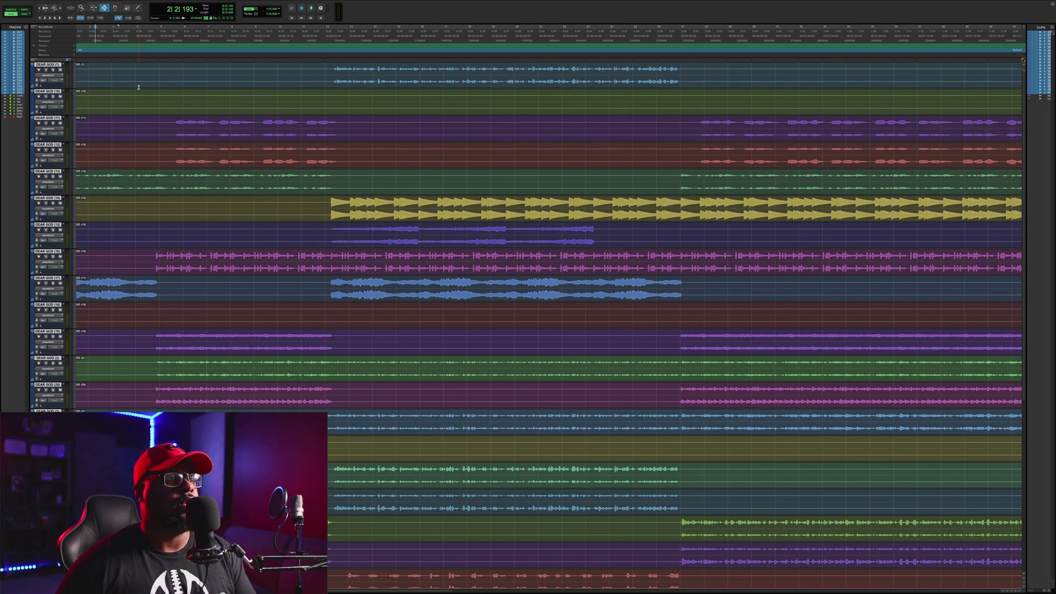
# Step: Set the playhead near bar 5, deselect tracks, and move DEAR GOD (1) lower
pyautogui.click(161, 37)
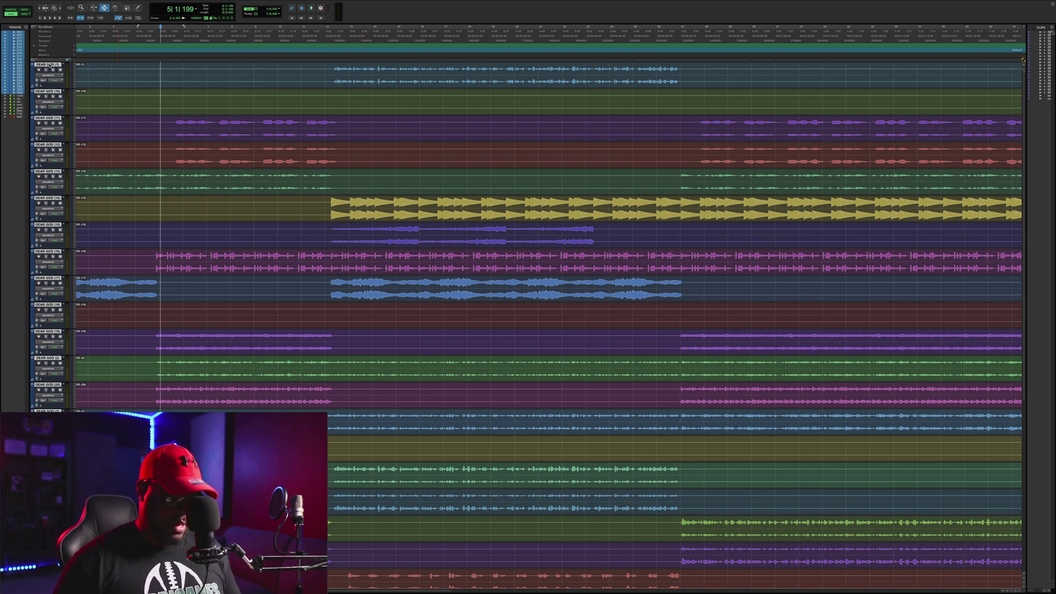
pyautogui.click(50, 65)
pyautogui.moveTo(49, 65); pyautogui.dragTo(57, 193)
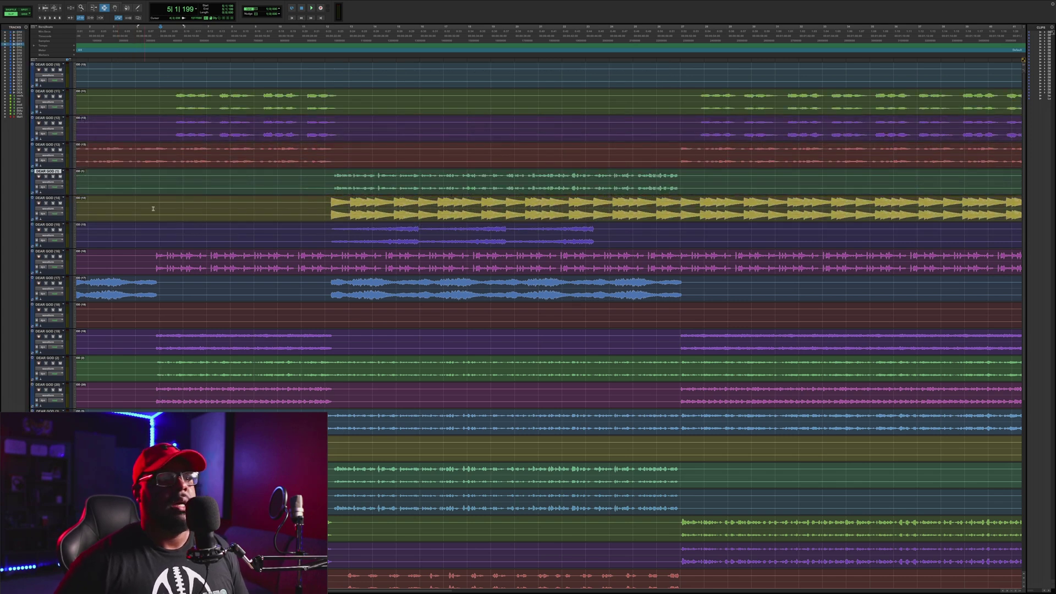